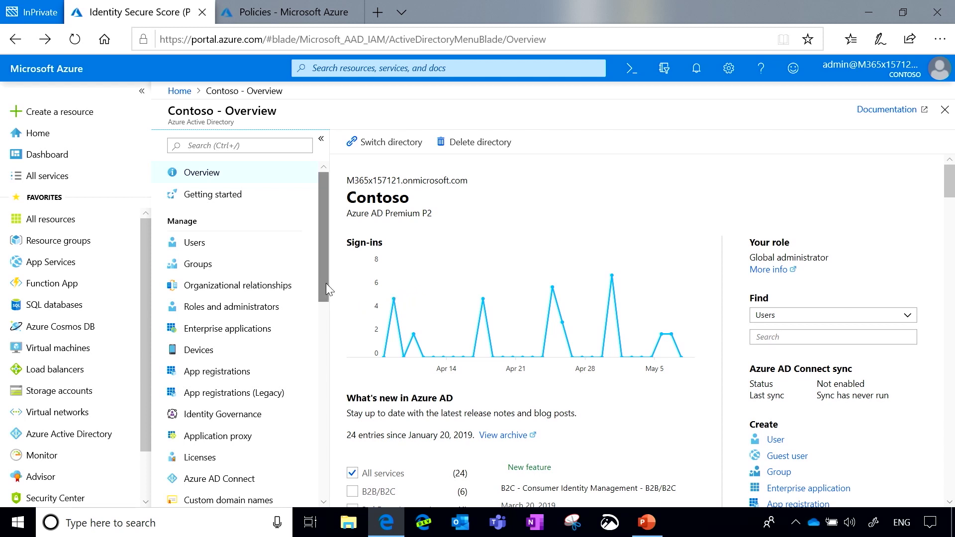
left_click_drag(326, 283, 319, 328)
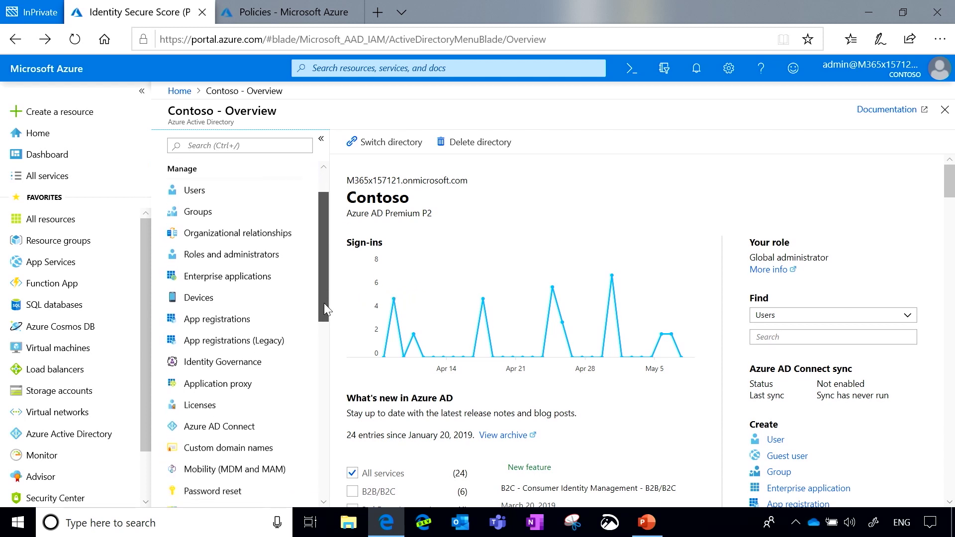
Step: Open Contoso's Identity Secure Score (Preview) page under Security, showing 105 of 223
left_click_drag(317, 329, 318, 362)
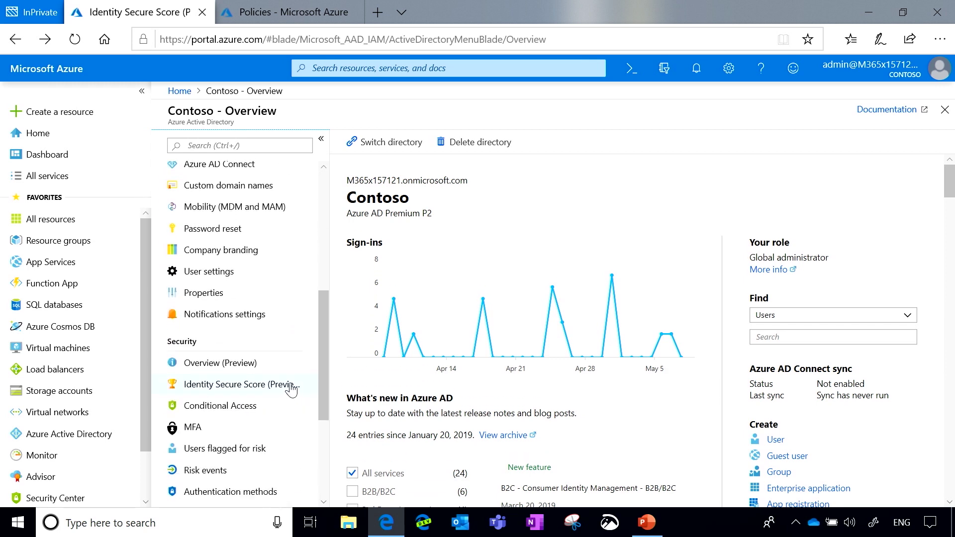
left_click(289, 387)
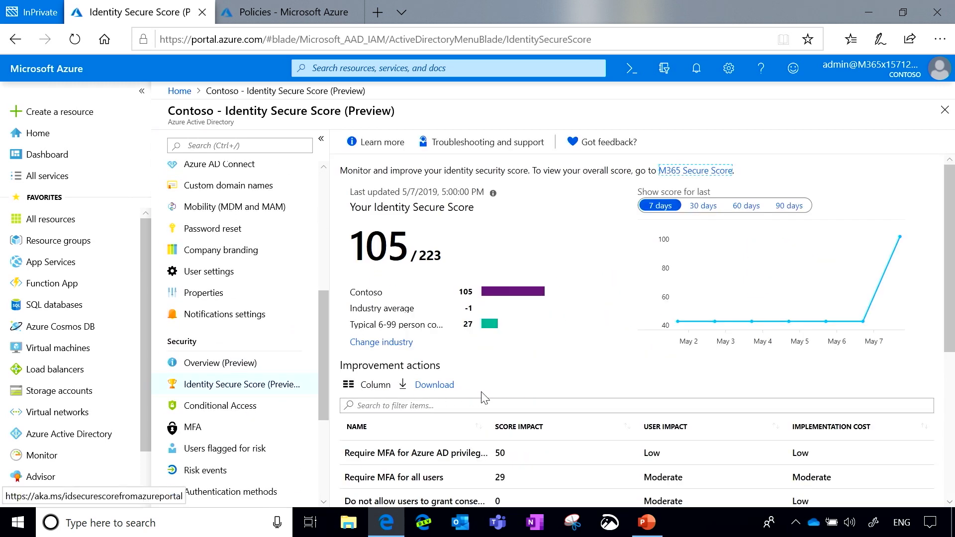
scroll(484, 399, "down", 3)
scroll(483, 399, "down", 2)
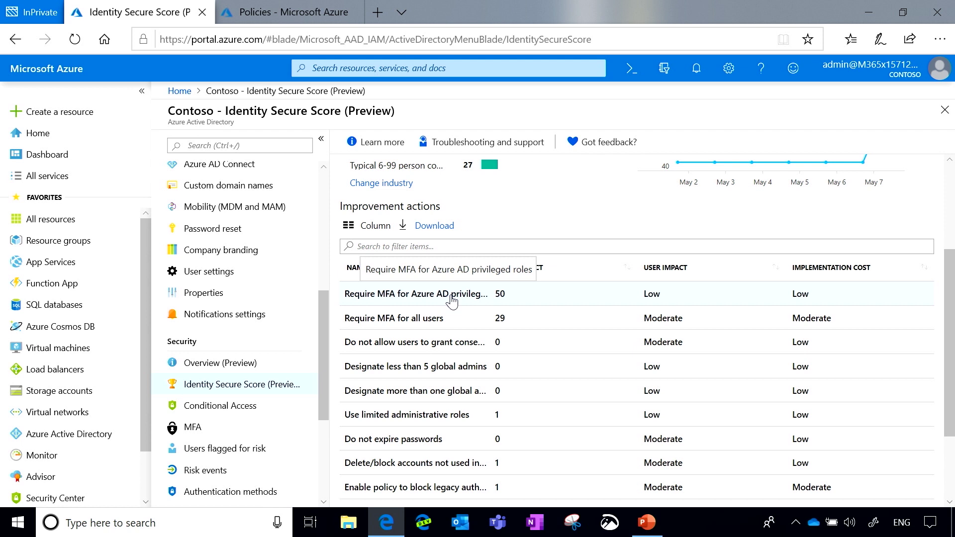
Step: Review the 'Require MFA for Azure AD privileged roles' action and its Status options, still Default
left_click(451, 294)
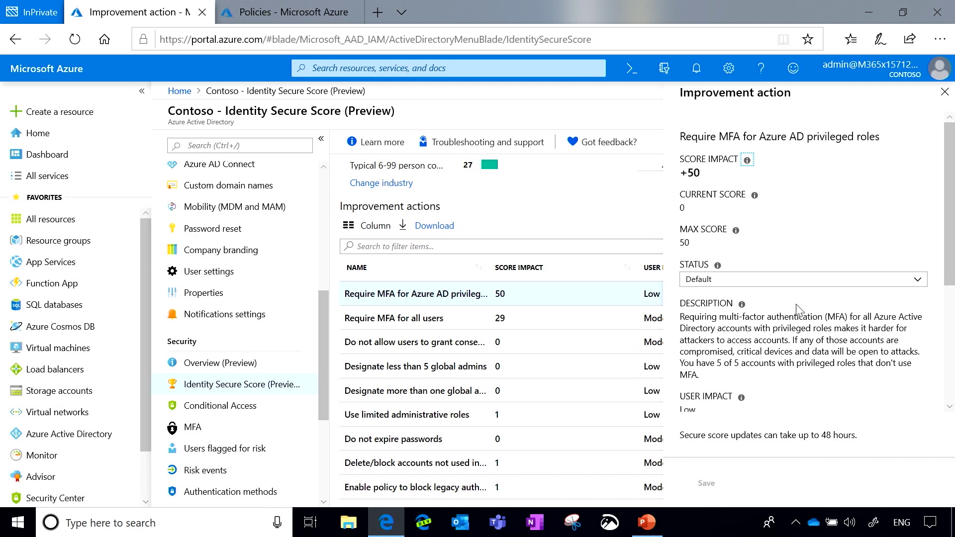
scroll(746, 321, "down", 2)
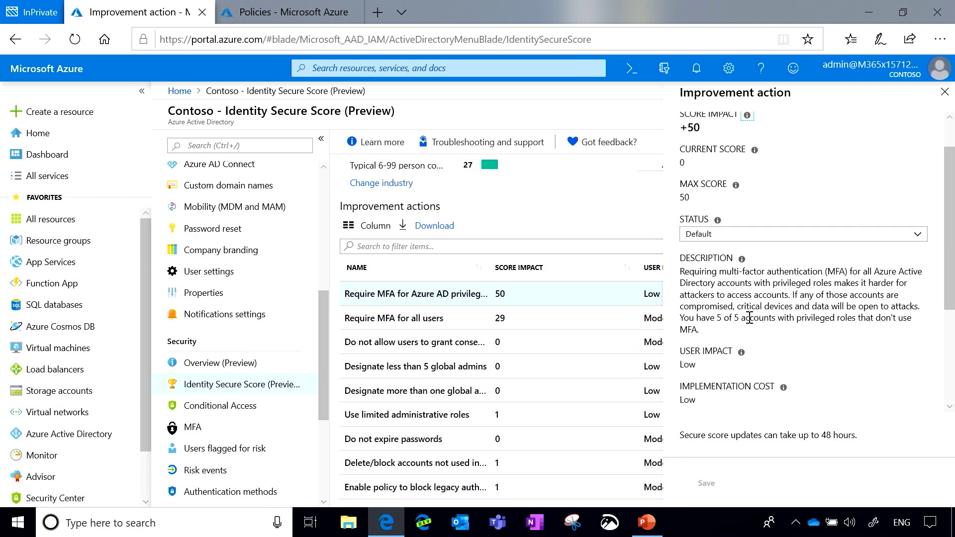
scroll(746, 314, "down", 2)
scroll(748, 310, "down", 2)
scroll(748, 307, "down", 2)
scroll(747, 309, "down", 1)
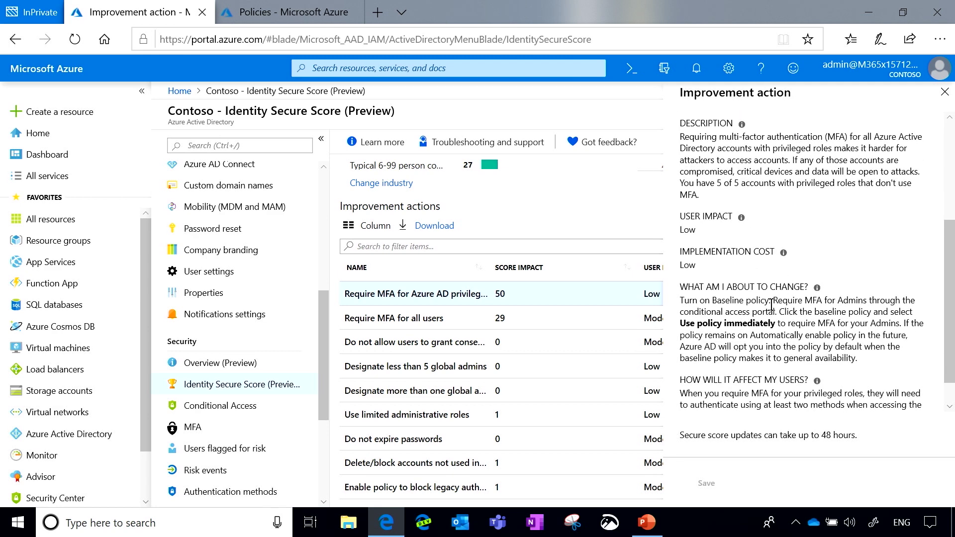
scroll(772, 306, "down", 1)
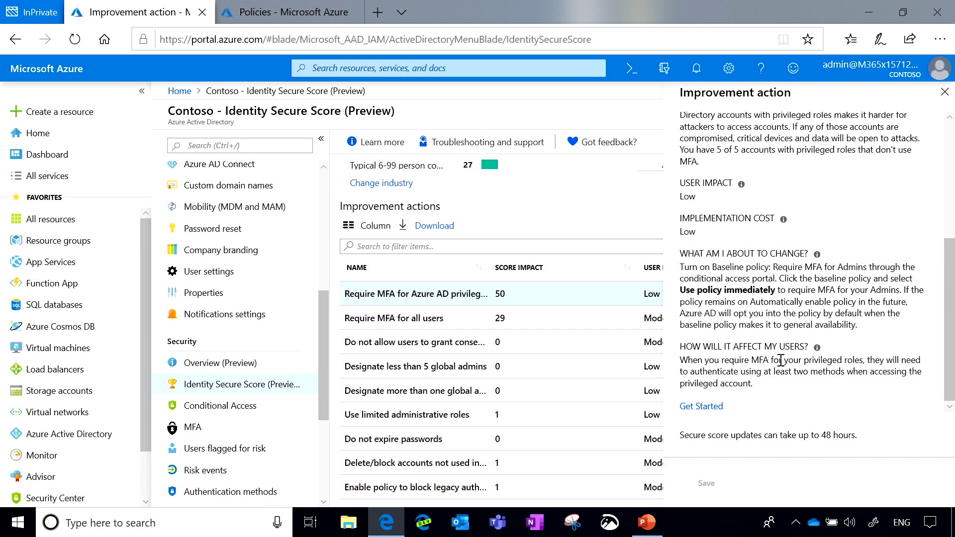
scroll(782, 360, "up", 3)
scroll(782, 359, "up", 2)
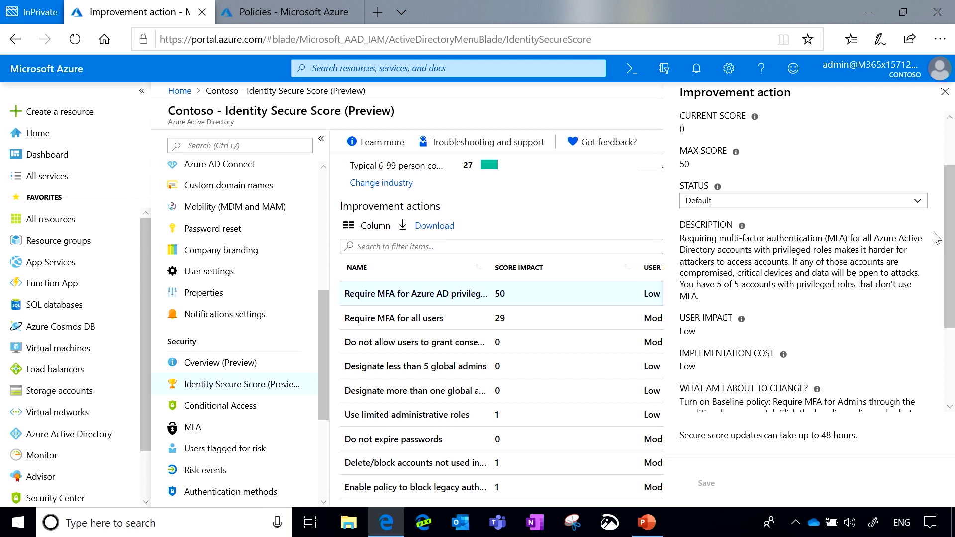
left_click(921, 202)
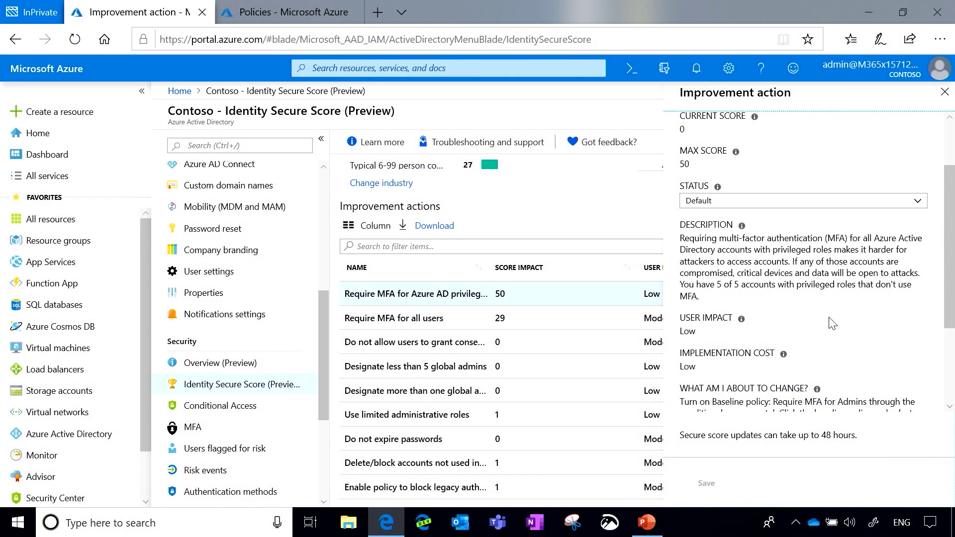
scroll(832, 323, "down", 2)
scroll(832, 322, "down", 2)
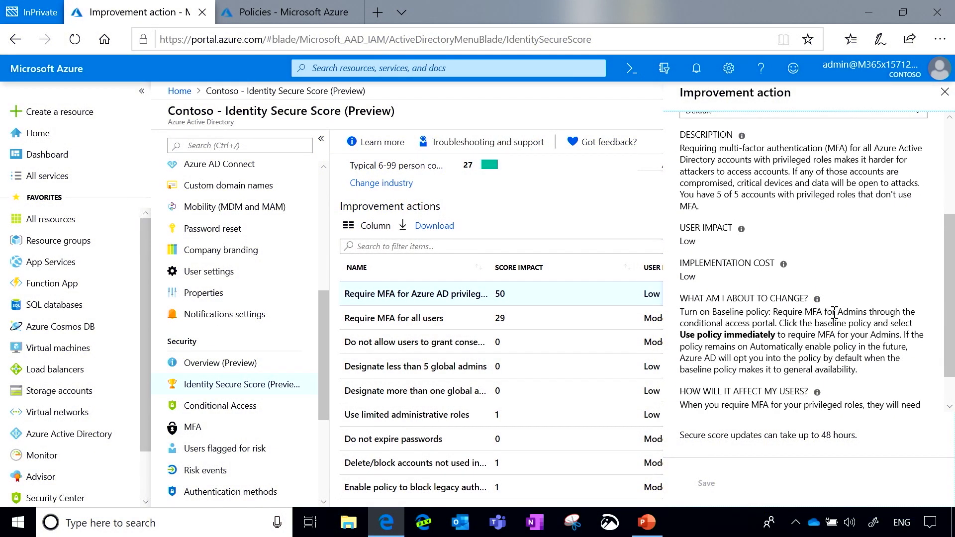
scroll(834, 312, "down", 2)
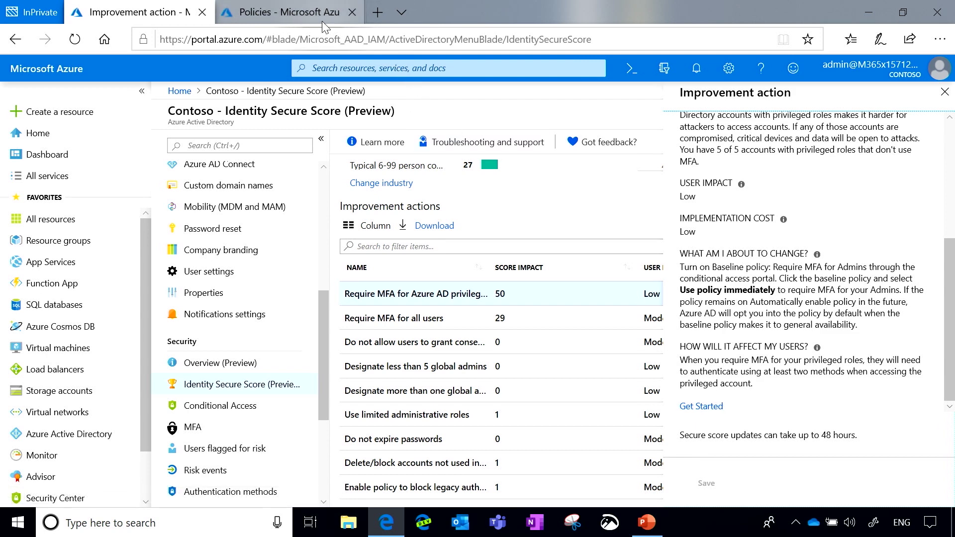
left_click(288, 12)
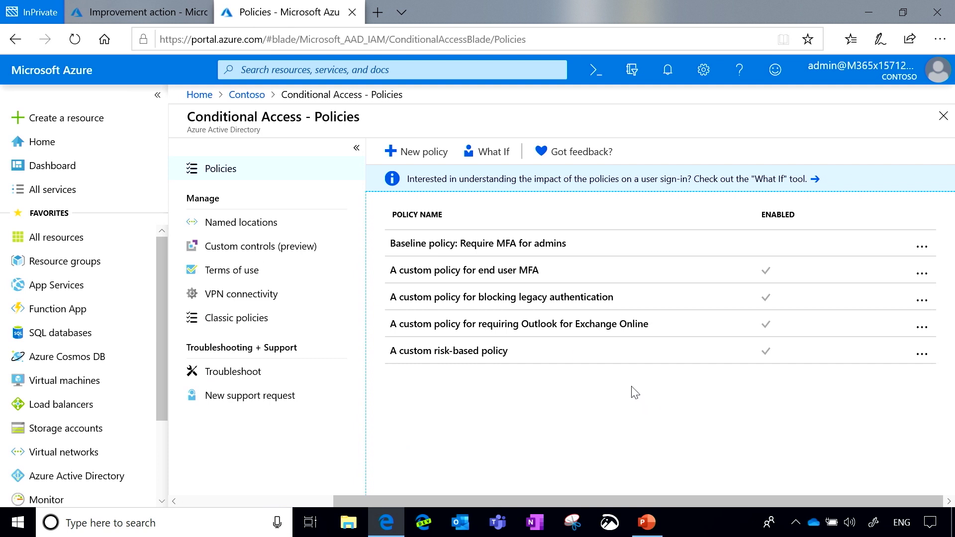
Step: Set 'Baseline policy: Require MFA for admins' to Use policy immediately and open its Users exclusions
left_click(537, 244)
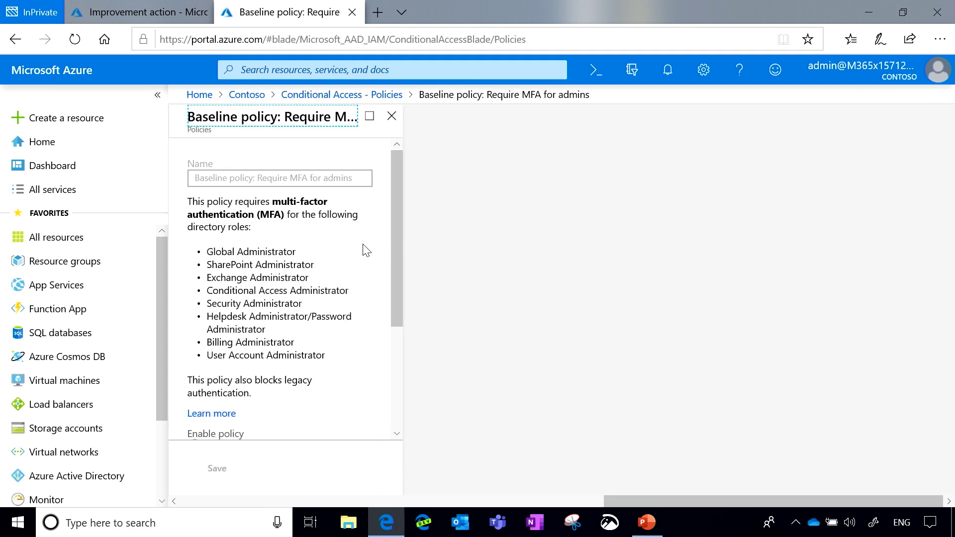
scroll(333, 275, "down", 3)
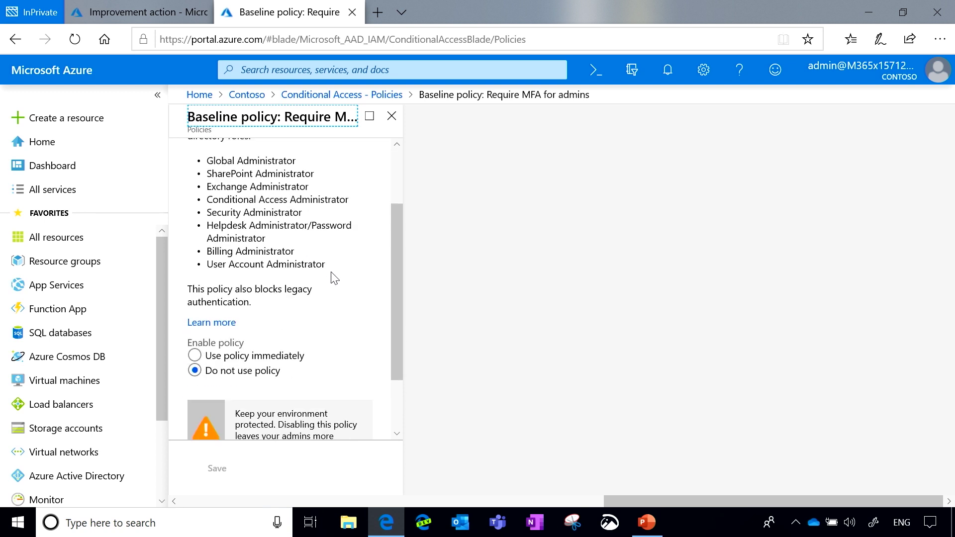
scroll(333, 277, "down", 2)
left_click(195, 310)
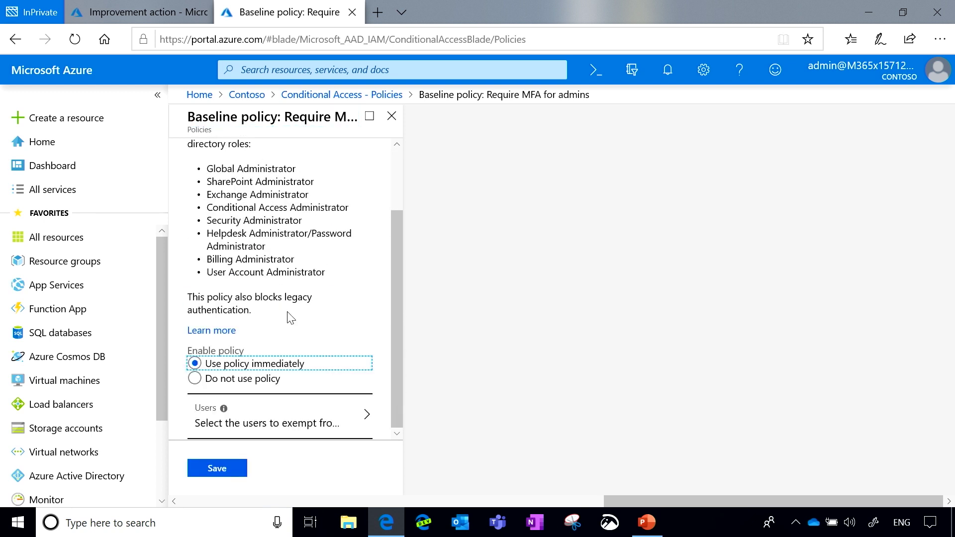
left_click(304, 423)
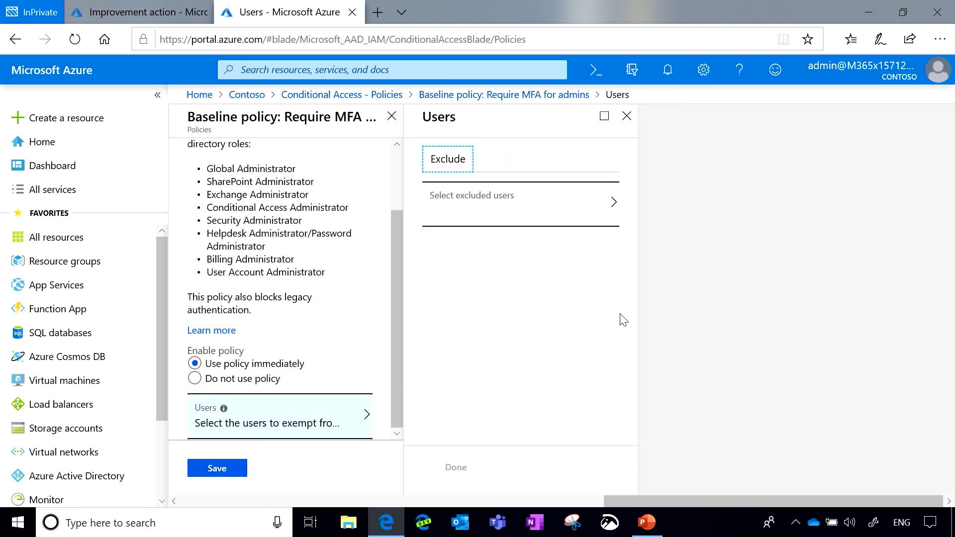
Step: Exclude MOD Administrator from the baseline MFA-for-admins policy and save it enabled
left_click(533, 209)
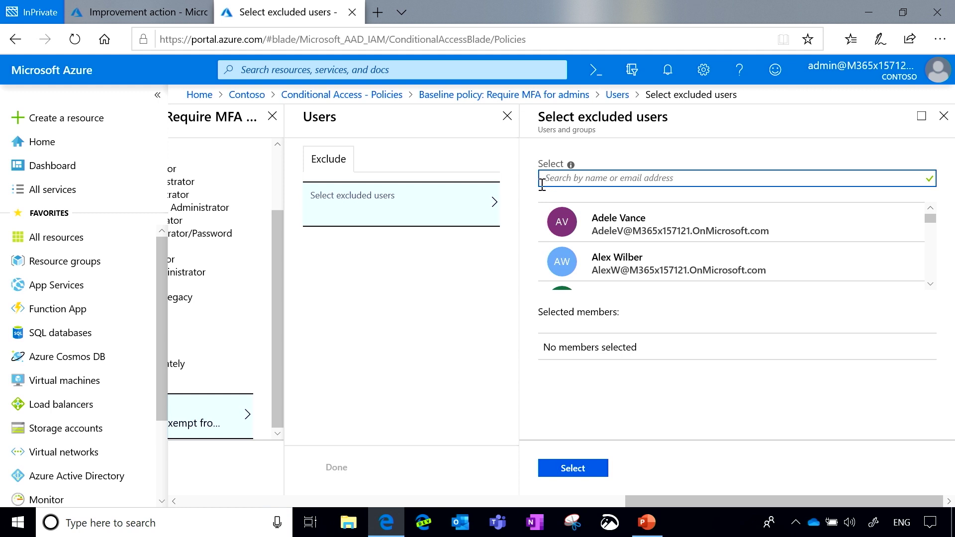
type("admin")
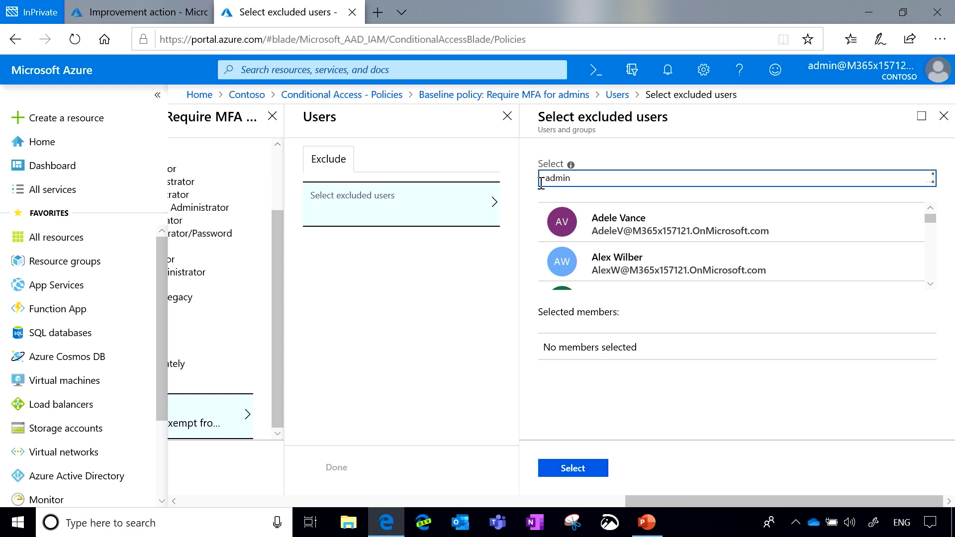
left_click(603, 221)
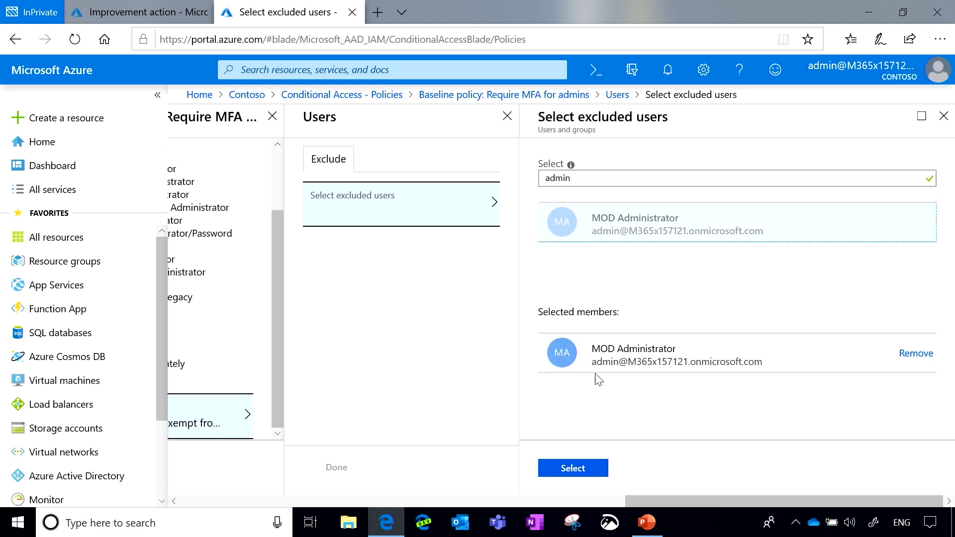
left_click(573, 469)
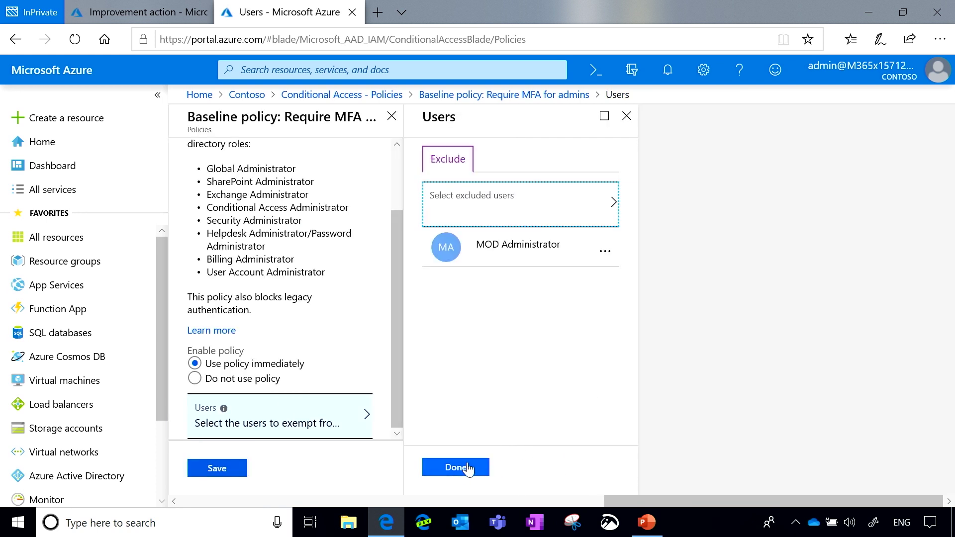
left_click(462, 468)
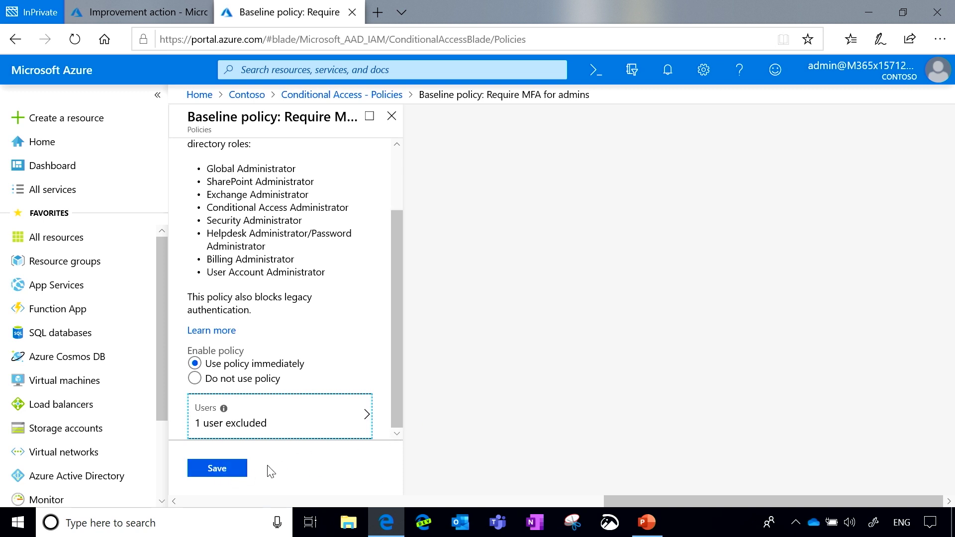
left_click(225, 469)
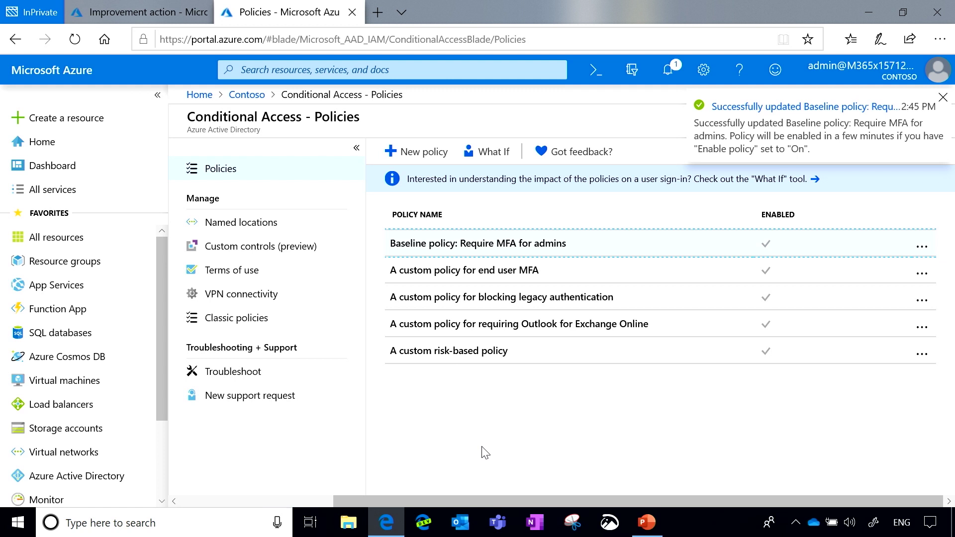
Step: Open the 'Require MFA for all users' action and highlight that 35 of 37 accounts lack MFA
left_click(161, 11)
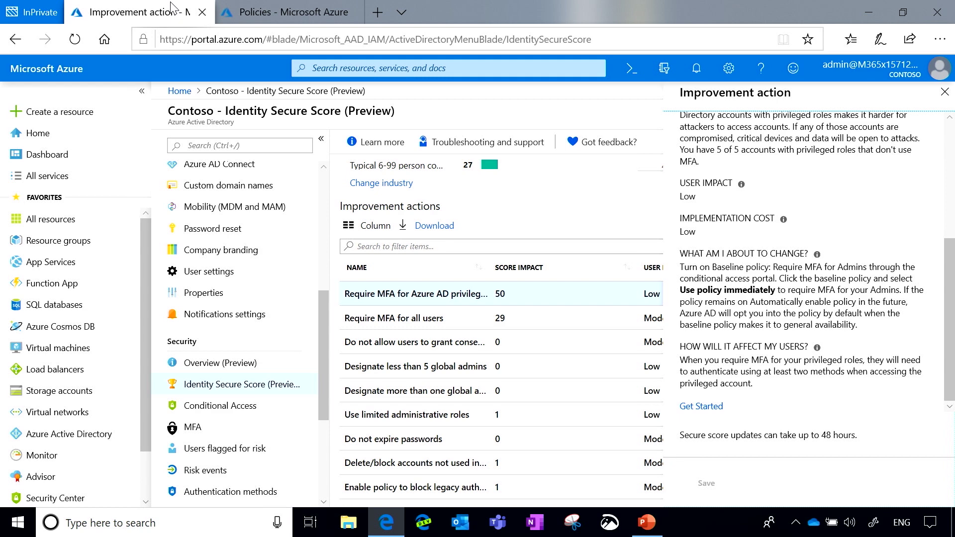
left_click(418, 318)
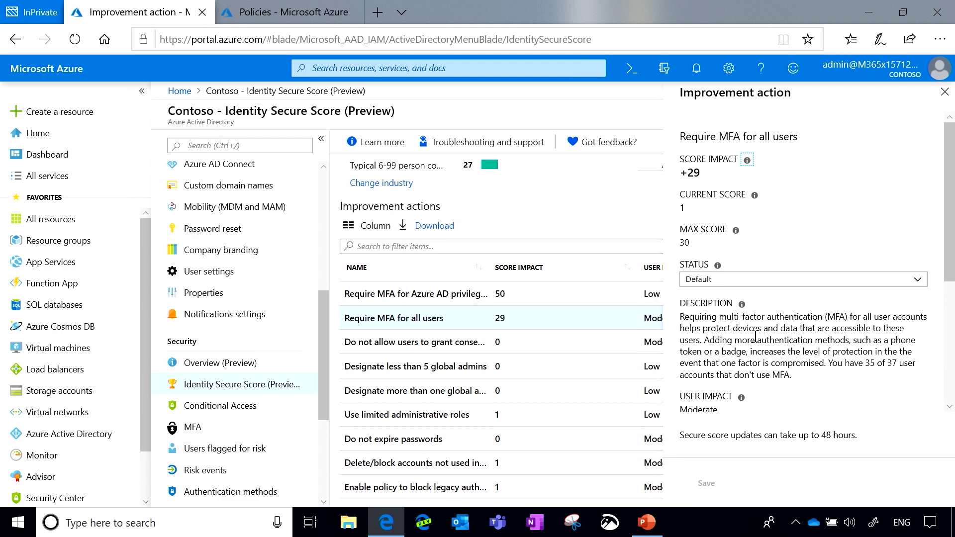
scroll(755, 334, "down", 1)
scroll(754, 332, "down", 1)
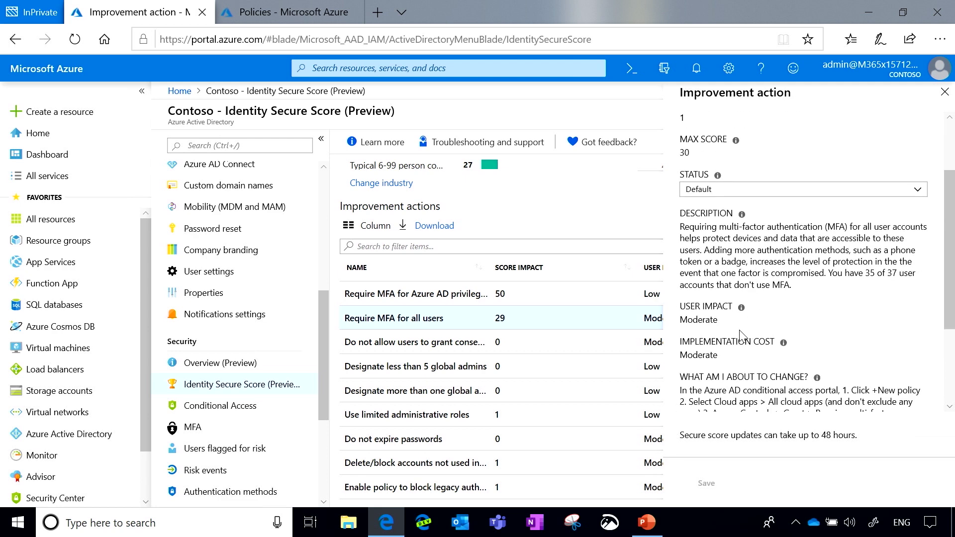
scroll(741, 336, "down", 1)
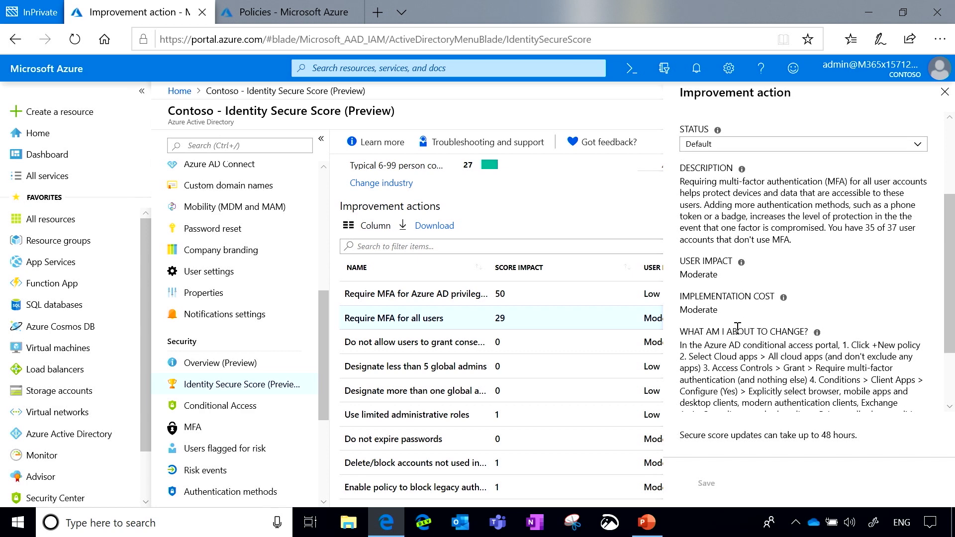
left_click_drag(828, 227, 712, 238)
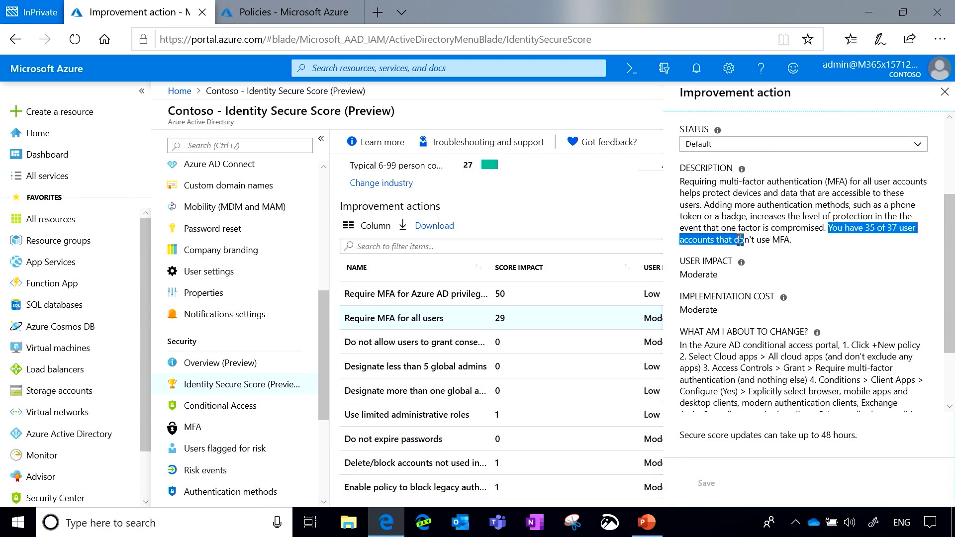